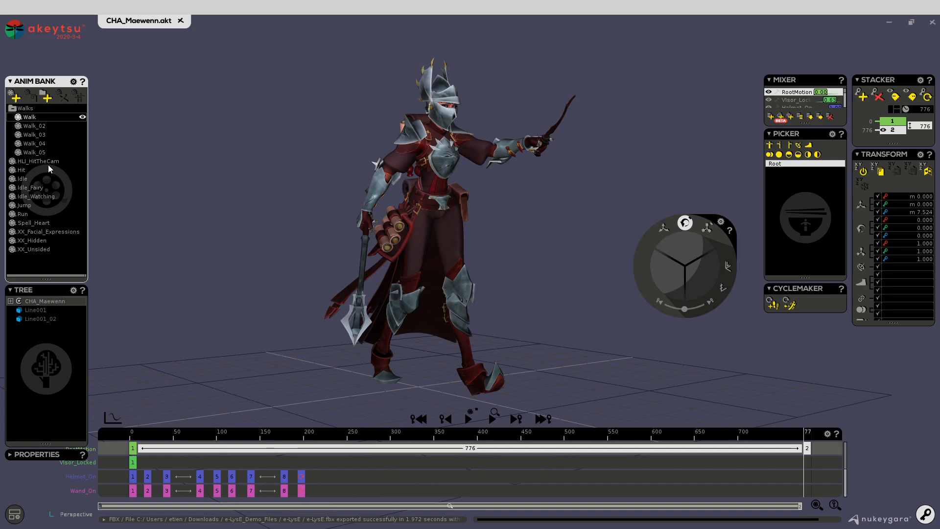
Step: Preview the existing walk animations in the Walks folder, including Walk, Walk_02 and Walk_04
left_click(43, 129)
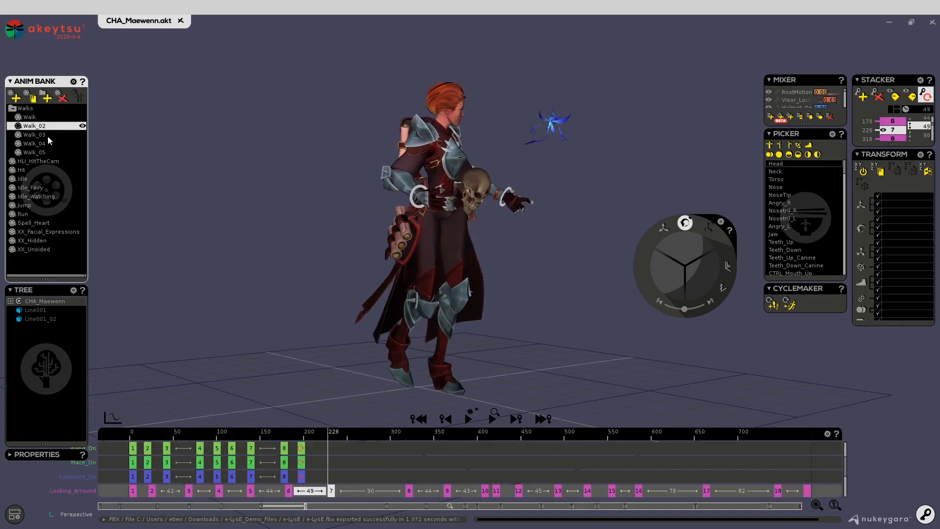
left_click(44, 143)
left_click(47, 152)
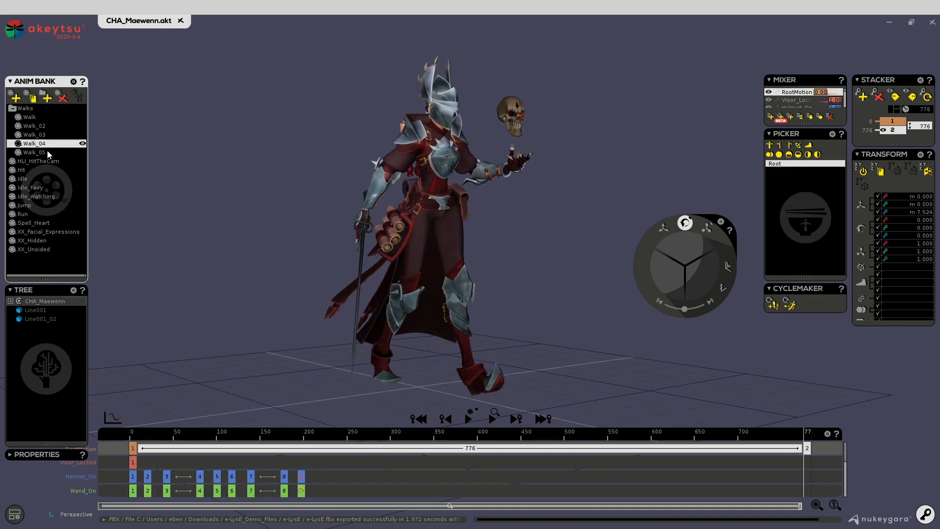
left_click(45, 118)
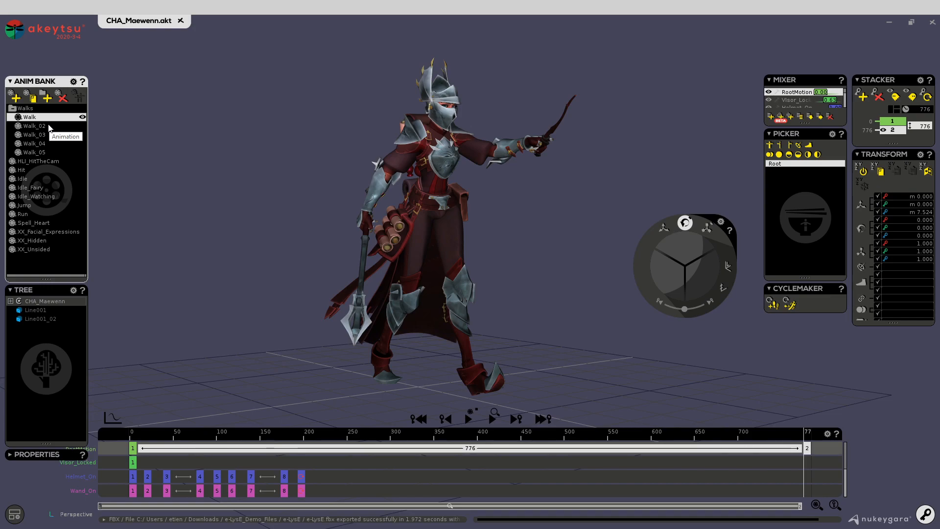
left_click(41, 126)
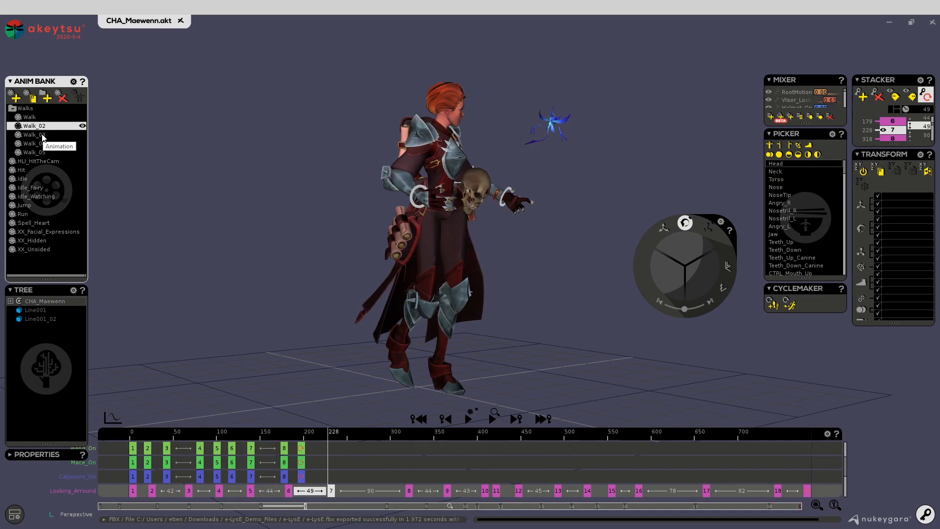
Step: Duplicate the Walk_02 animation and compare the copy, set to frame 0, with the original
left_click(31, 116)
left_click(40, 127)
left_click(33, 98)
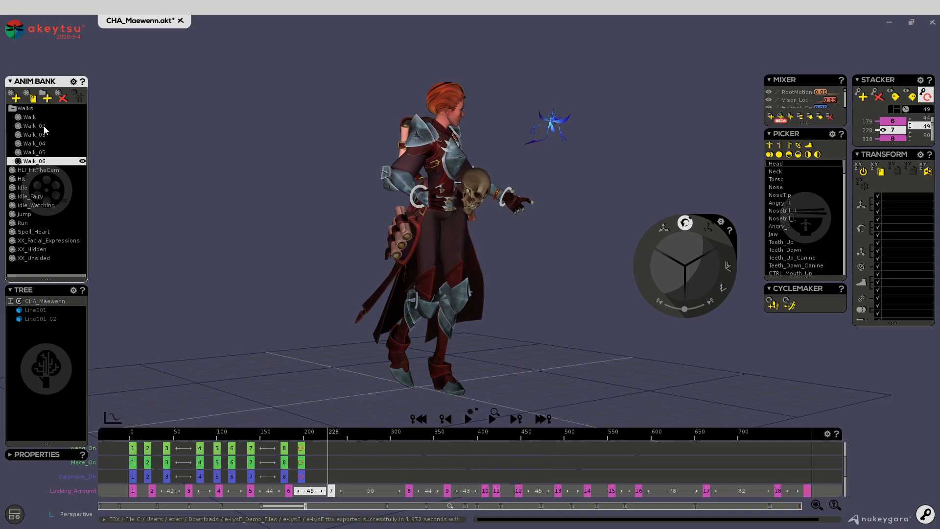
left_click_drag(320, 436, 132, 436)
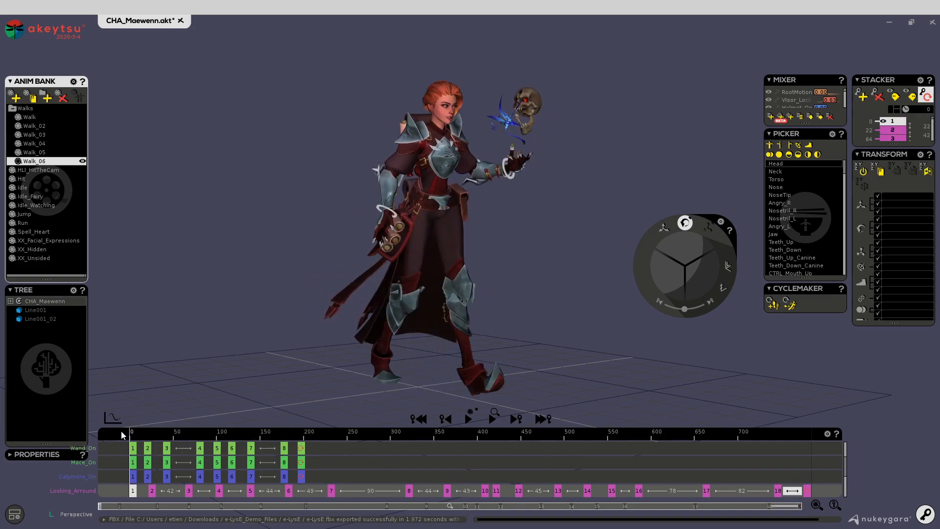
left_click(45, 126)
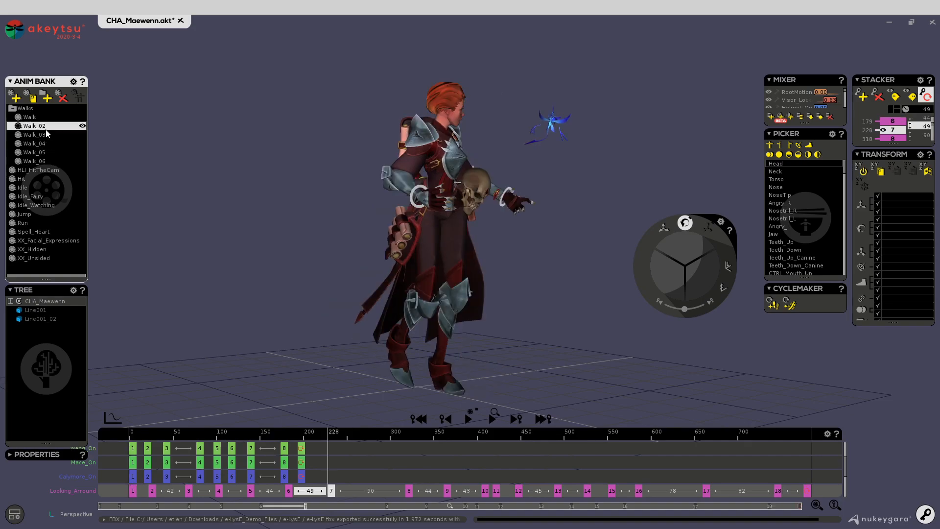
left_click(46, 162)
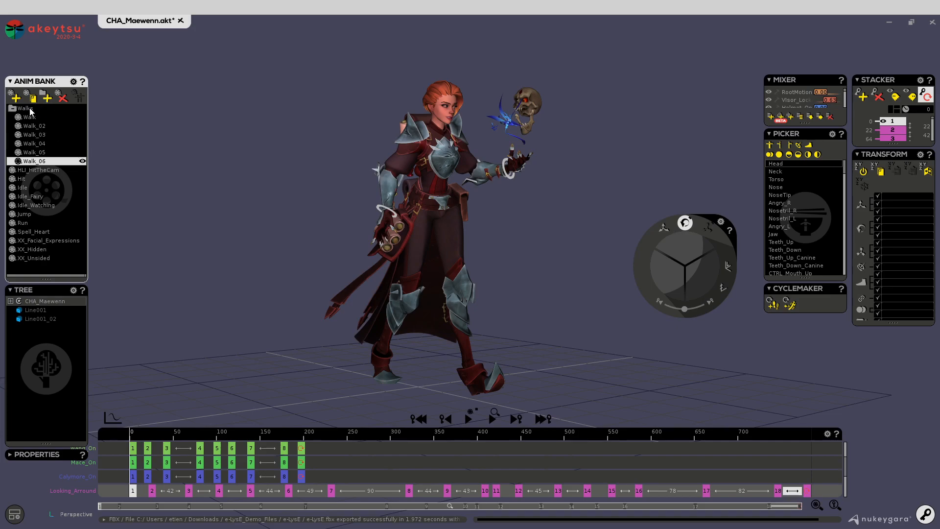
Step: Rename the duplicated animation Walk_06 as Walk_Final
double_click(43, 161)
left_click(49, 161)
key("BackSpace")
key("BackSpace")
Step: Create a new folder in the animation bank and name it Walk_Tests
left_click(26, 107)
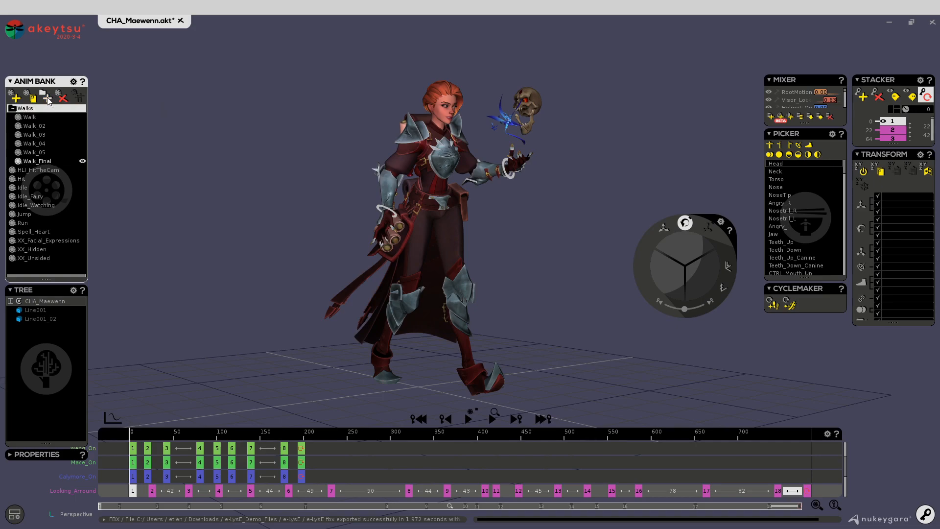
left_click(47, 100)
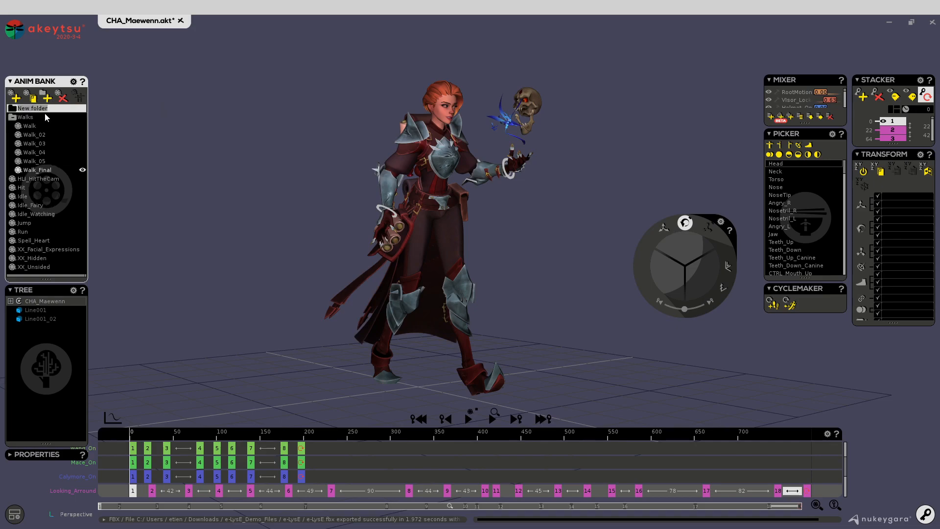
double_click(49, 109)
type("Walk_Tests")
Step: Move Walk_03, Walk_04, Walk_05 and Walk_Final from the Walks folder into the Walk_Tests folder
left_click(39, 136)
left_click(33, 154)
left_click(42, 169)
left_click(42, 143, "shift")
left_click_drag(43, 143, 35, 109)
Step: Delete the Walk_Tests folder together with the four walk animations inside it
left_click(12, 108)
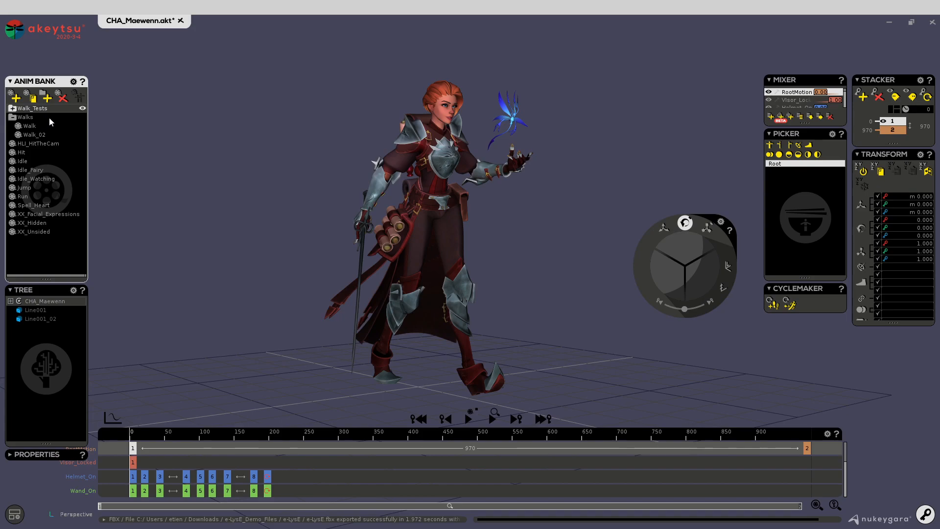
left_click(10, 109)
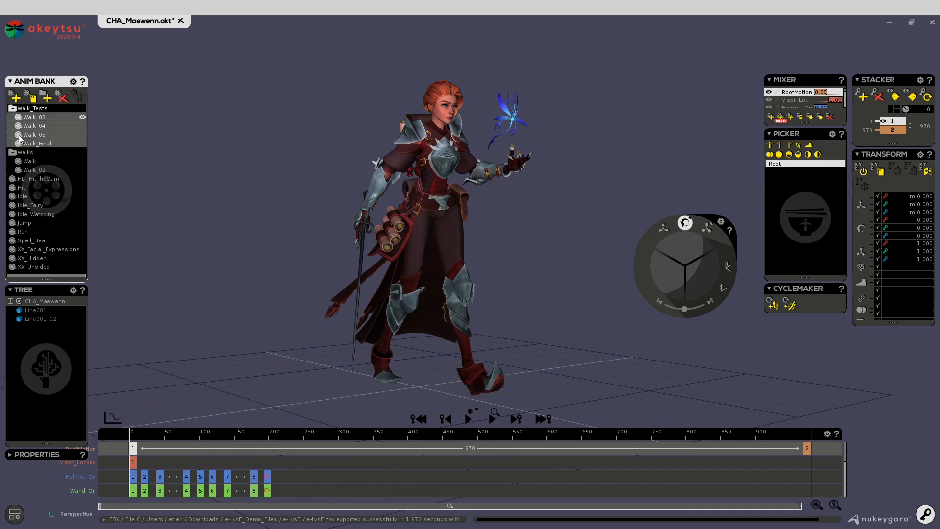
left_click(59, 99)
left_click(60, 98)
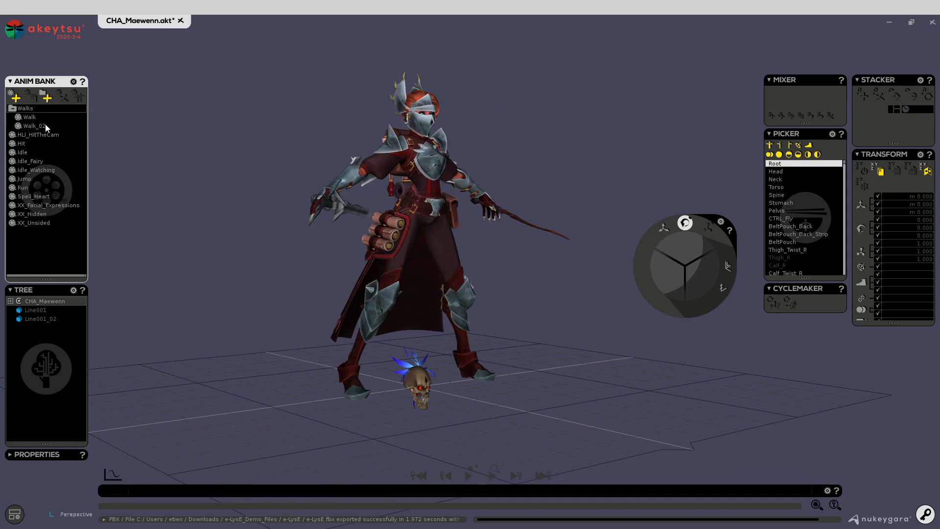
Step: Create another animation folder and nest it inside the Walks folder
left_click(30, 117)
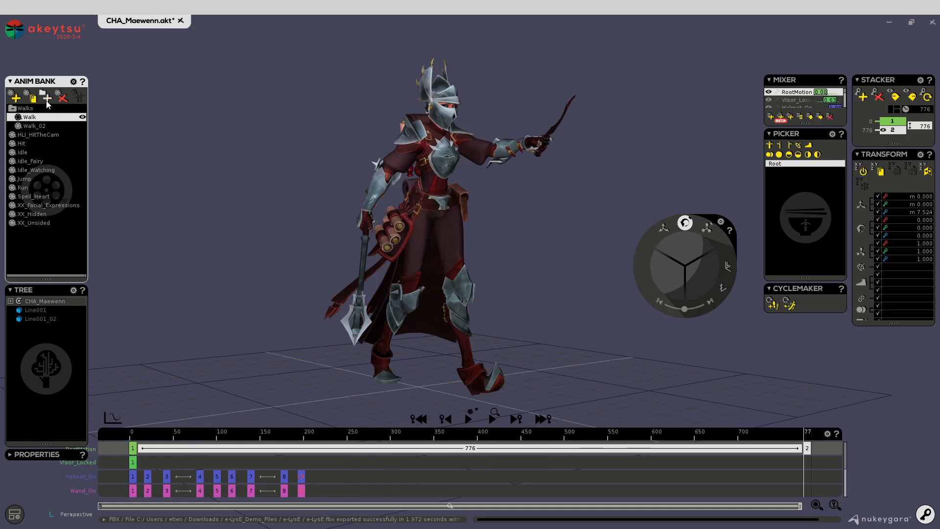
left_click(46, 94)
left_click(27, 118)
left_click_drag(35, 109, 37, 122)
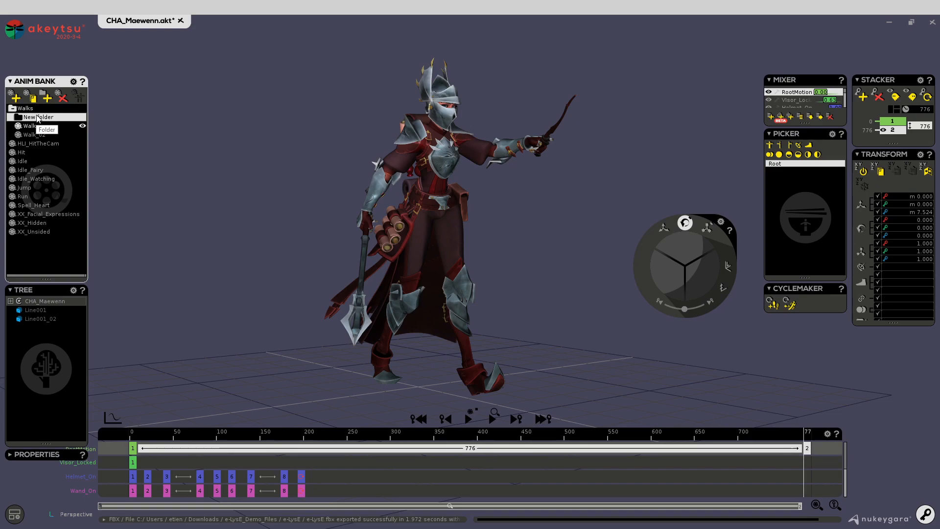
Step: Duplicate the nested New folder and delete the copy
left_click(33, 98)
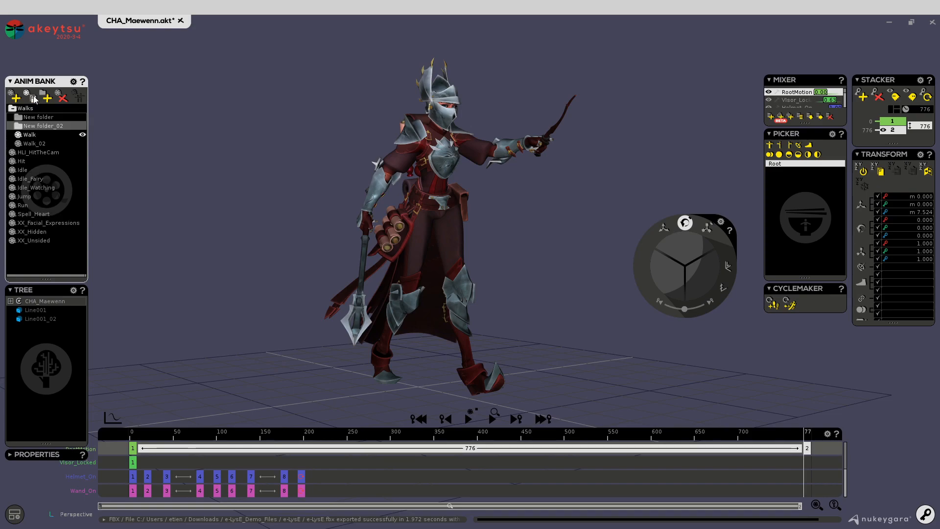
right_click(44, 127)
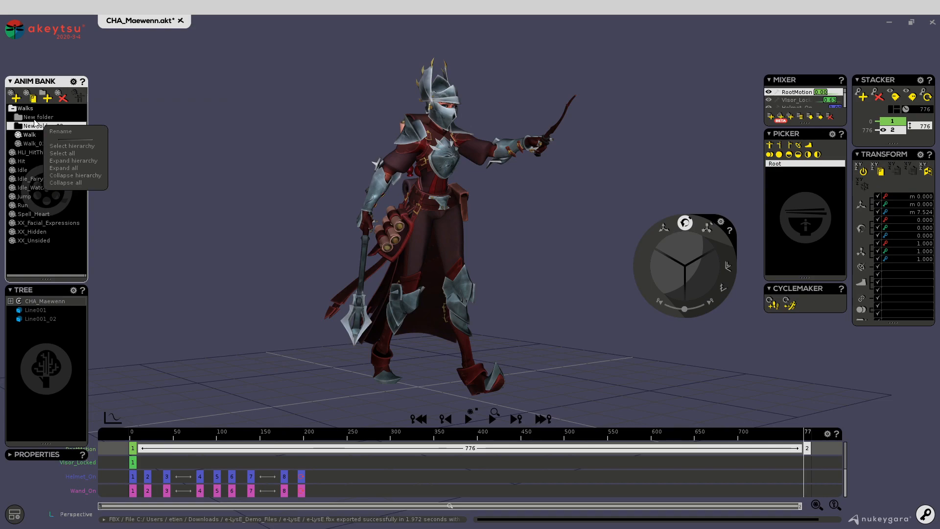
left_click(36, 120)
left_click(37, 127)
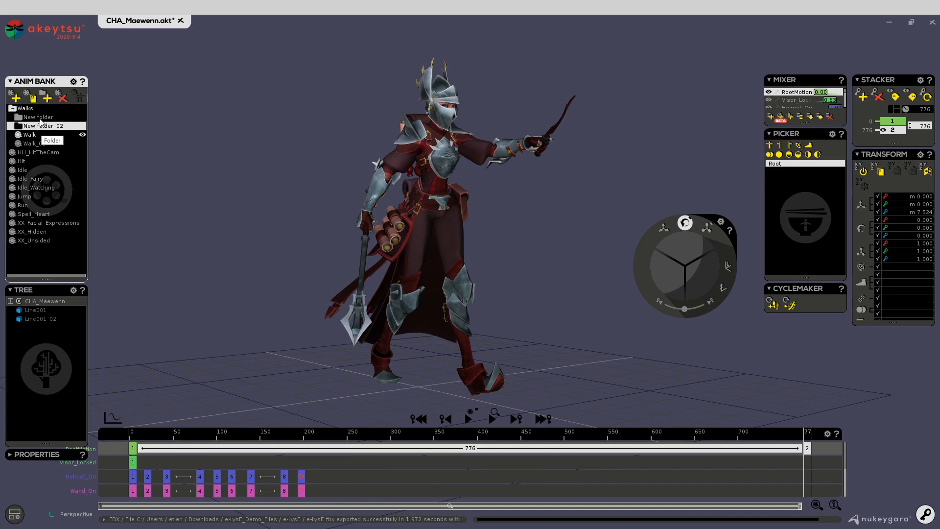
left_click(45, 120)
left_click(49, 126)
left_click(62, 98)
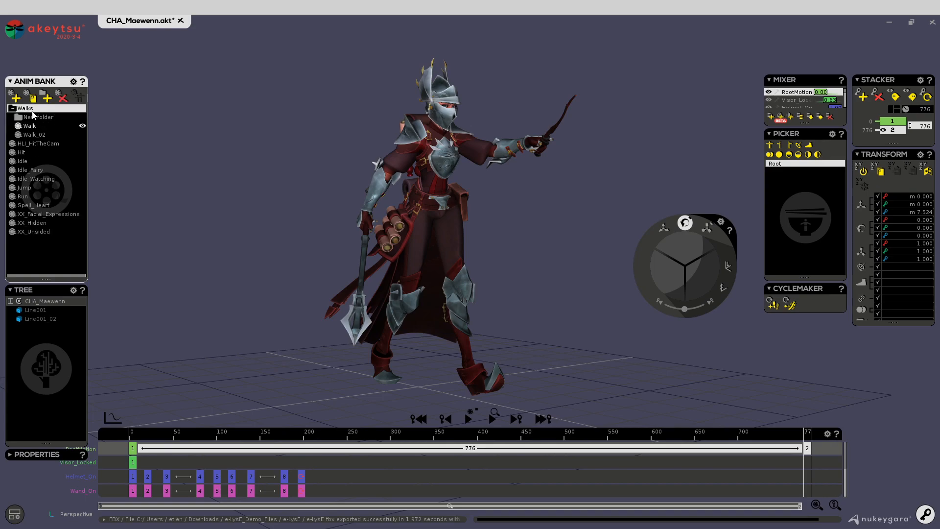
Step: Add four blank animations to the animation bank
left_click(17, 99)
left_click(17, 99)
left_click(16, 98)
left_click(17, 99)
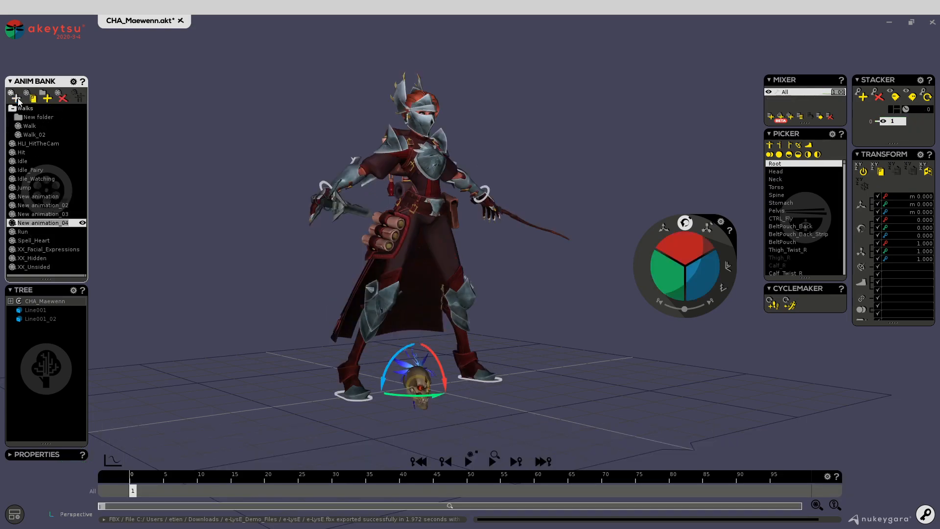
Step: Duplicate the Jump animation and the first blank animation together
left_click(50, 188)
left_click(44, 196)
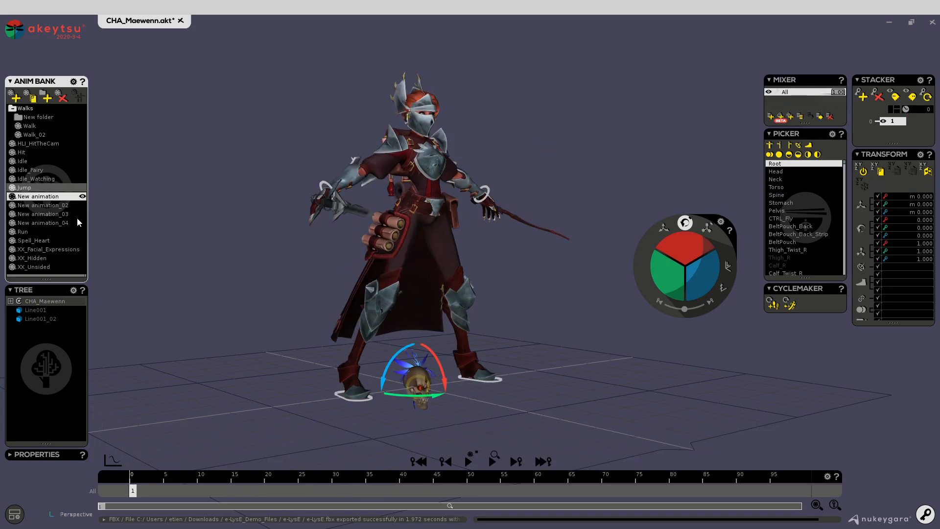
left_click(33, 97)
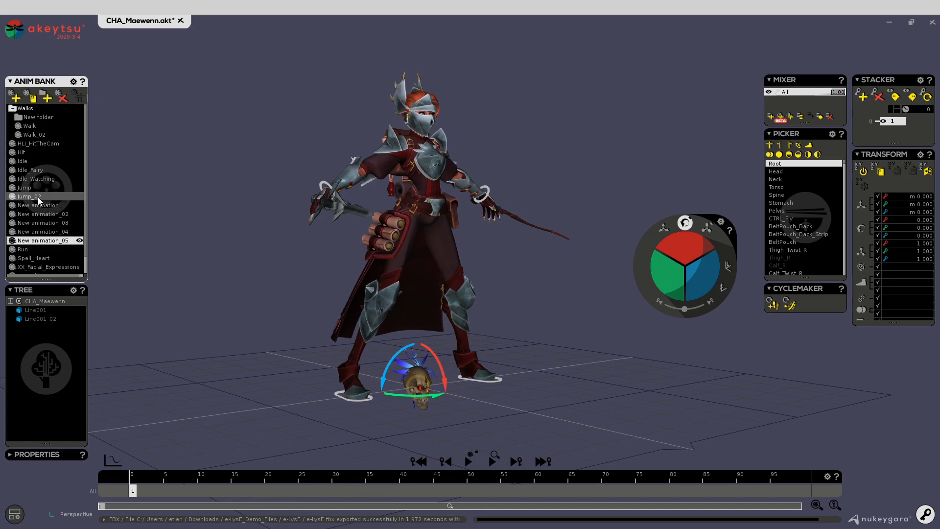
Step: Undo the duplication and the addition of the blank animations
key("ctrl+z")
key("ctrl+z")
key("ctrl+z")
key("ctrl+z")
key("ctrl+z")
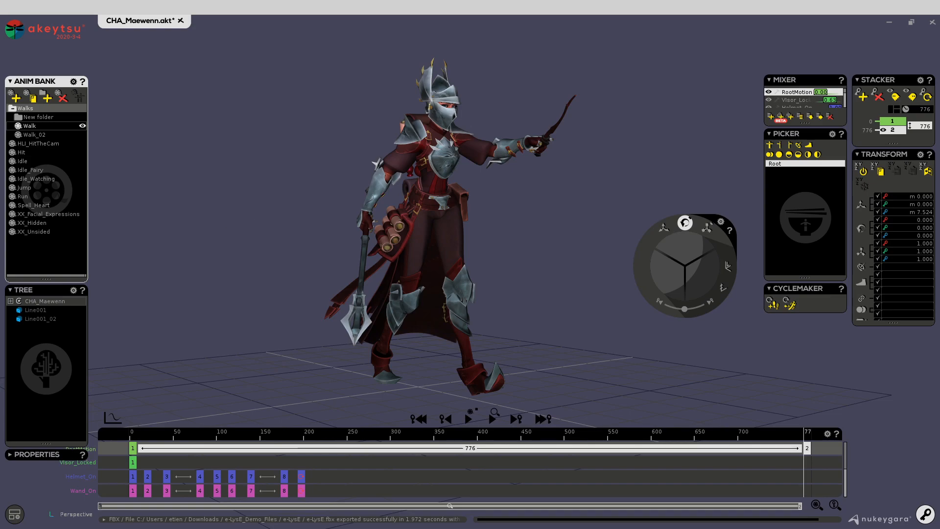
Step: Import the e-LysE character from the e-LysE folder within e-LysE_Demo_Files in Téléchargements
key("ctrl+i")
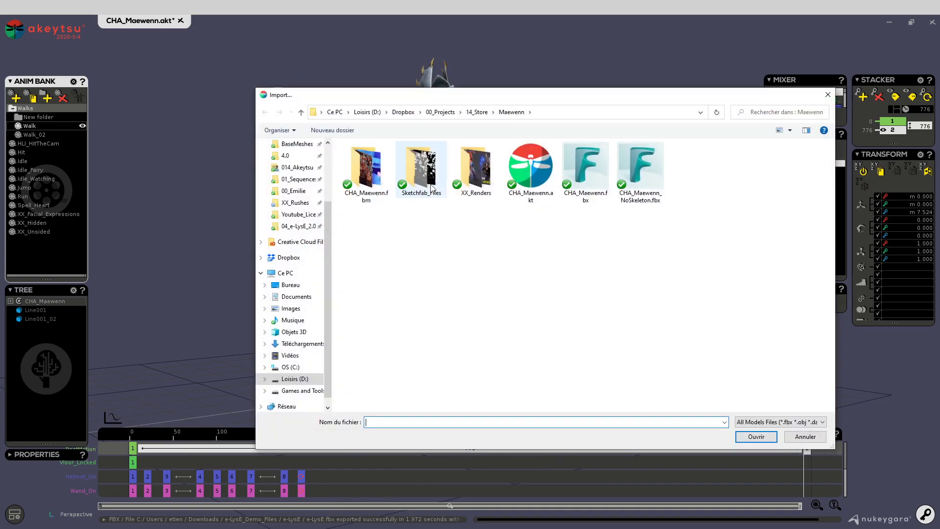
left_click(478, 112)
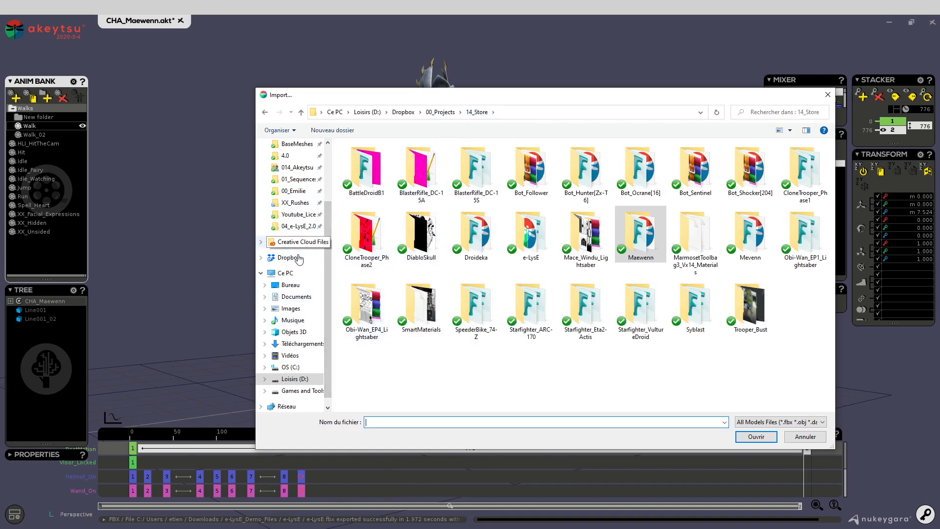
left_click(291, 285)
left_click(289, 258)
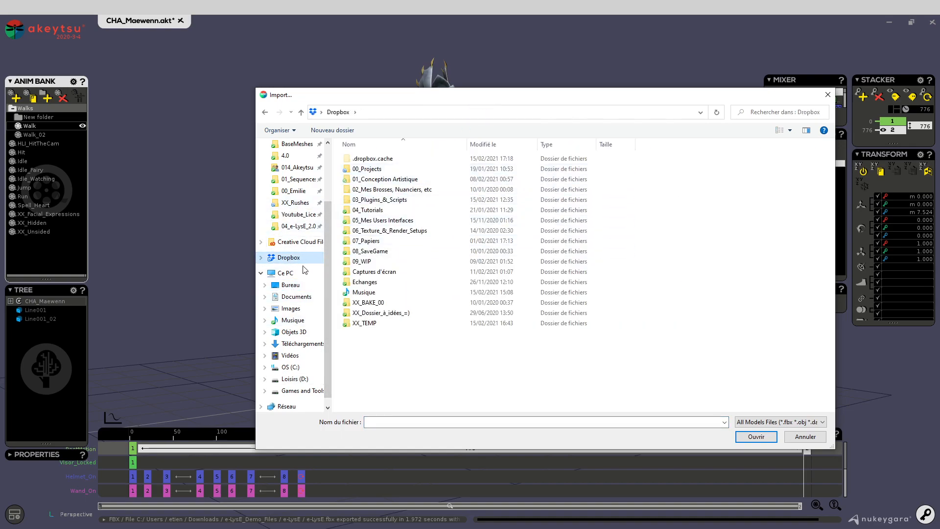
left_click(302, 345)
double_click(375, 190)
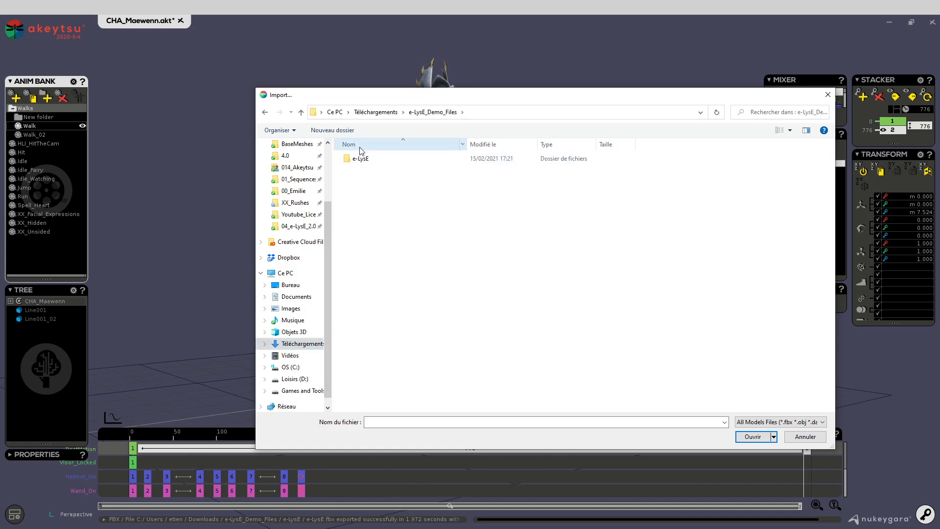
double_click(365, 159)
double_click(402, 176)
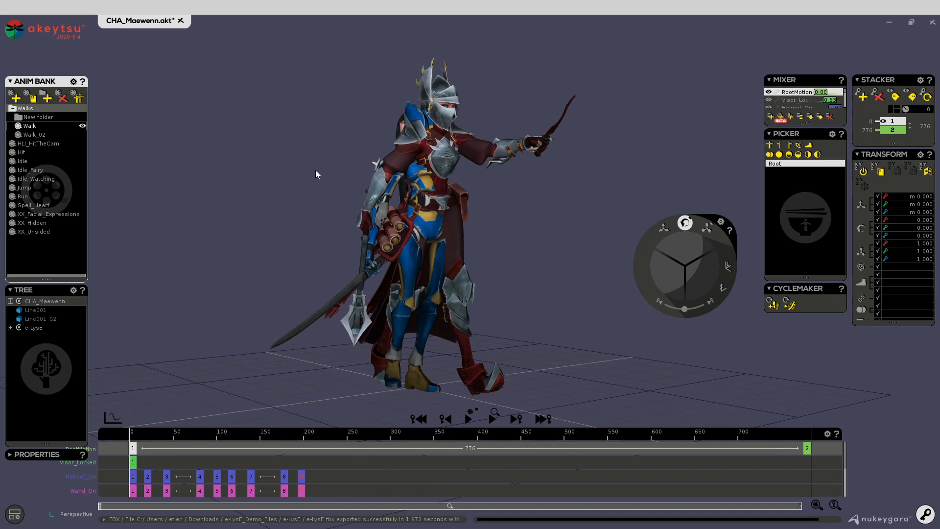
Step: Open animation retargeting with CHA_Maewenn as source and e-LysE as target, dismiss the notice, and place the window clear of the characters
left_click(78, 98)
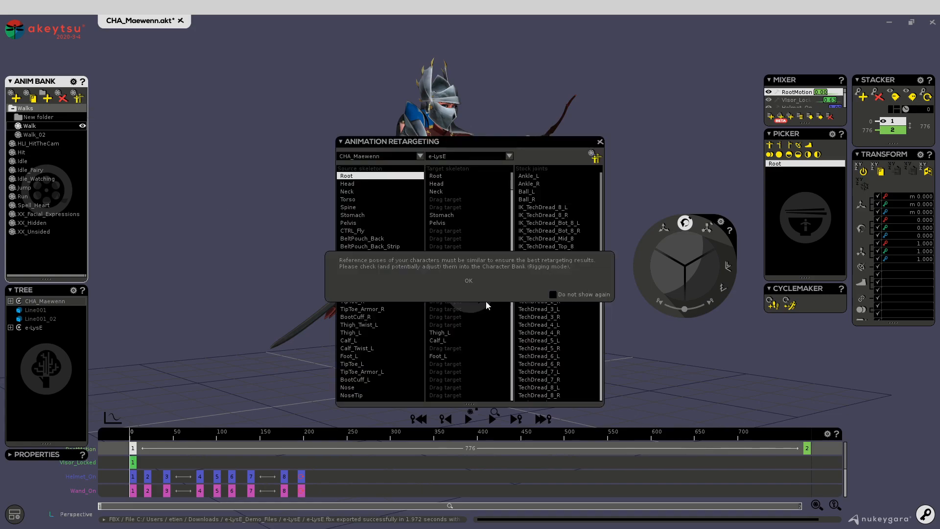
left_click(469, 281)
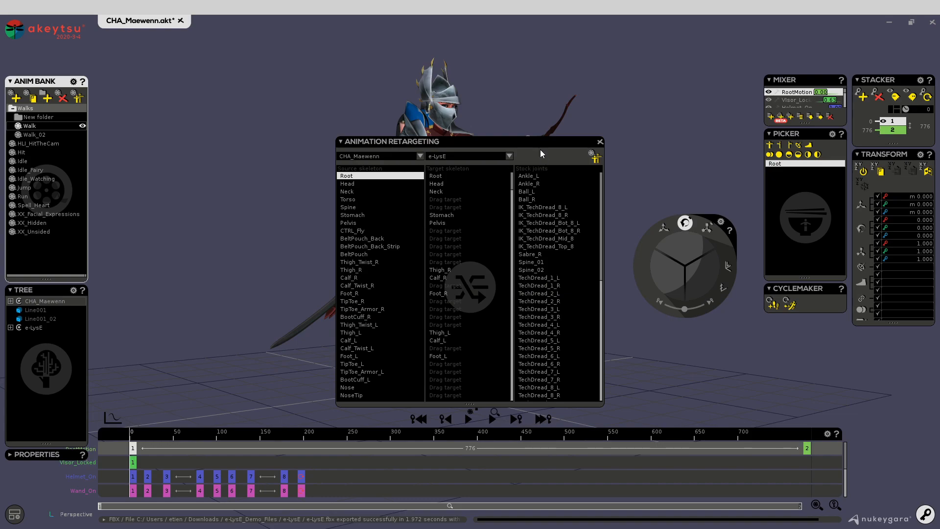
left_click_drag(540, 143, 698, 73)
middle_click_drag(482, 258, 401, 262)
middle_click_drag(251, 218, 396, 268)
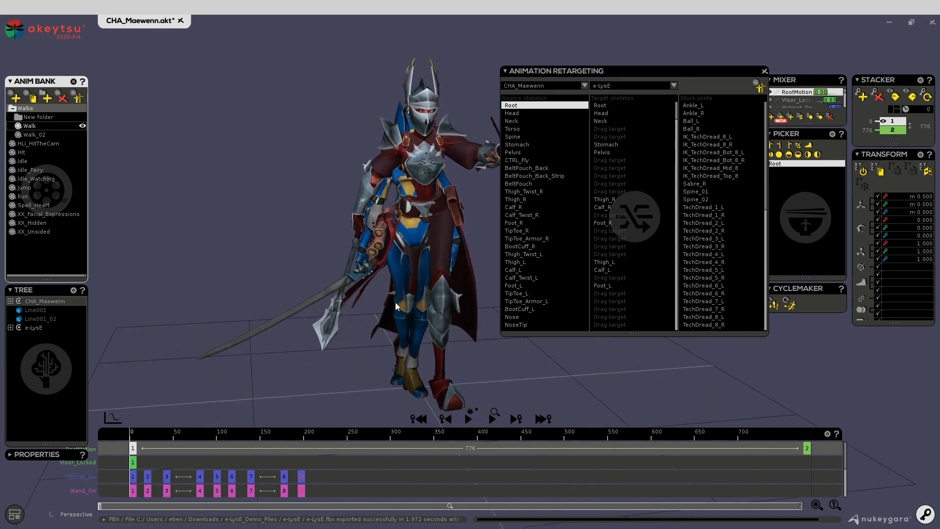
middle_click_drag(368, 386, 335, 336)
middle_click_drag(421, 175, 440, 148)
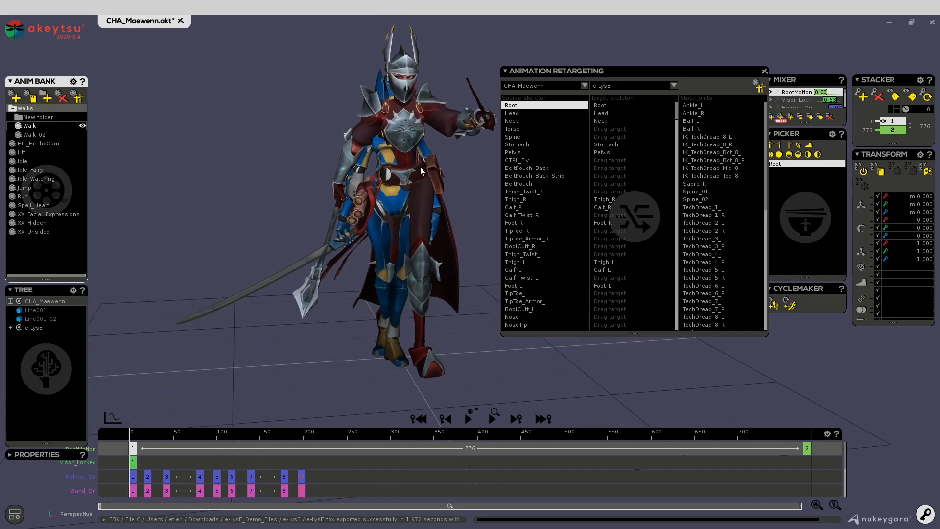
Step: Move CHA_Maewenn about 1.5 m along negative X so it stands beside e-LysE
left_click(56, 302)
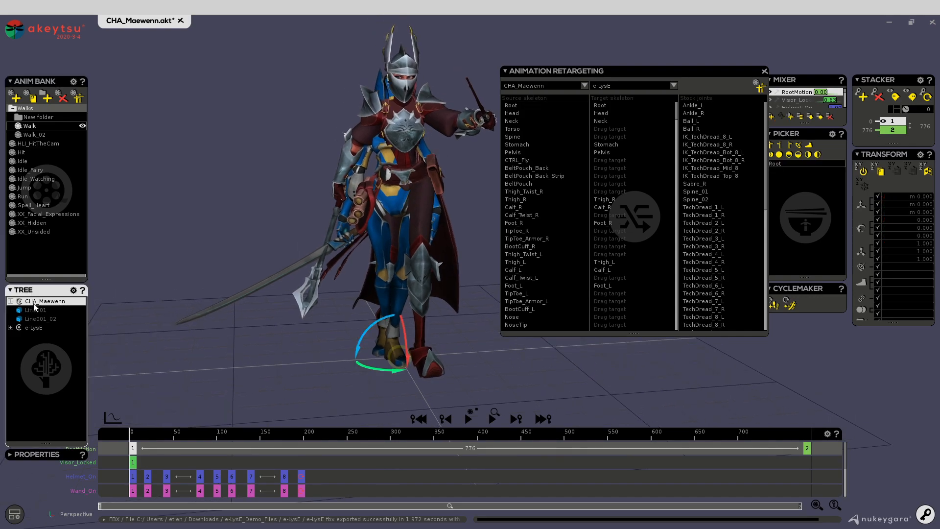
left_click(35, 329)
left_click(53, 302)
key("w")
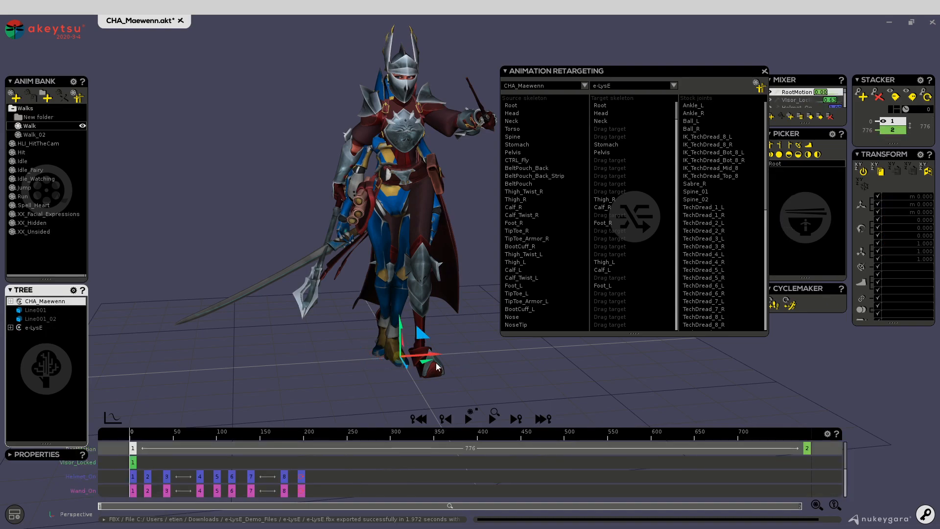
left_click_drag(429, 360, 163, 380)
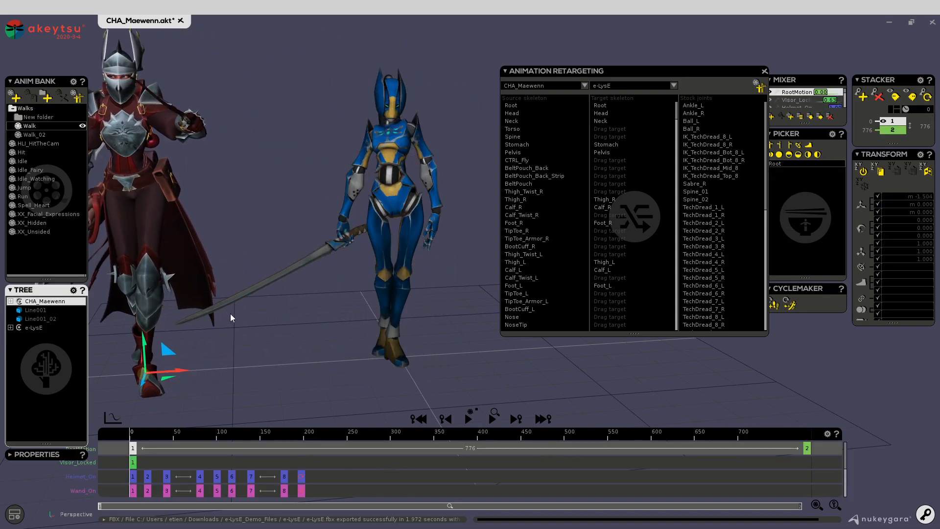
middle_click_drag(227, 313, 371, 335)
scroll(371, 335, "down", 3)
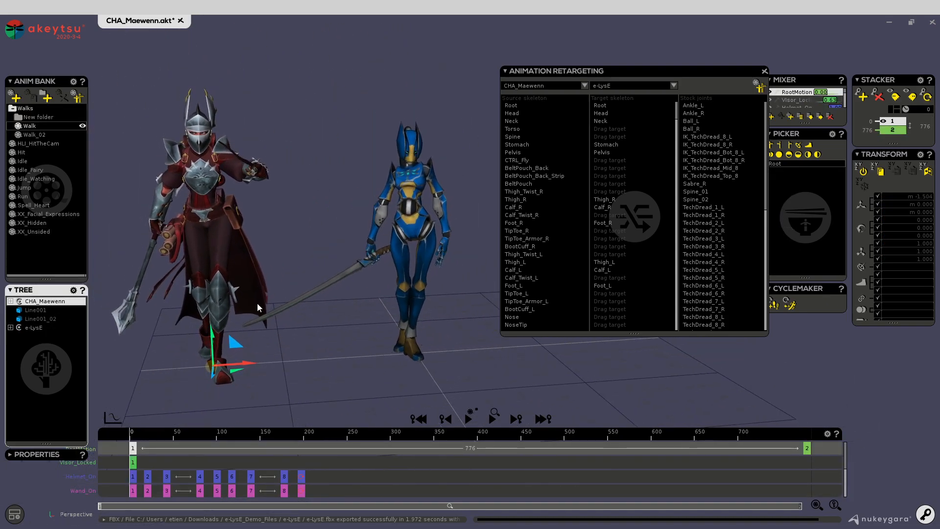
middle_click_drag(265, 230, 337, 225)
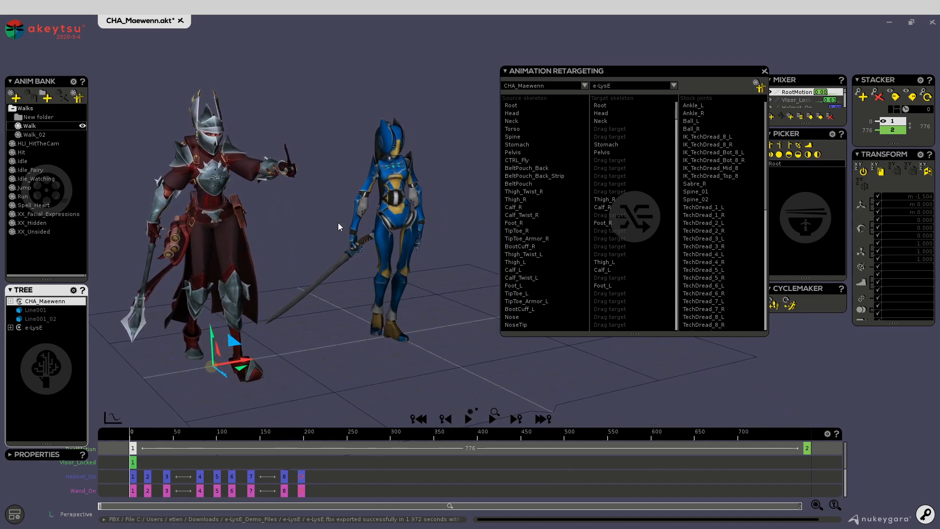